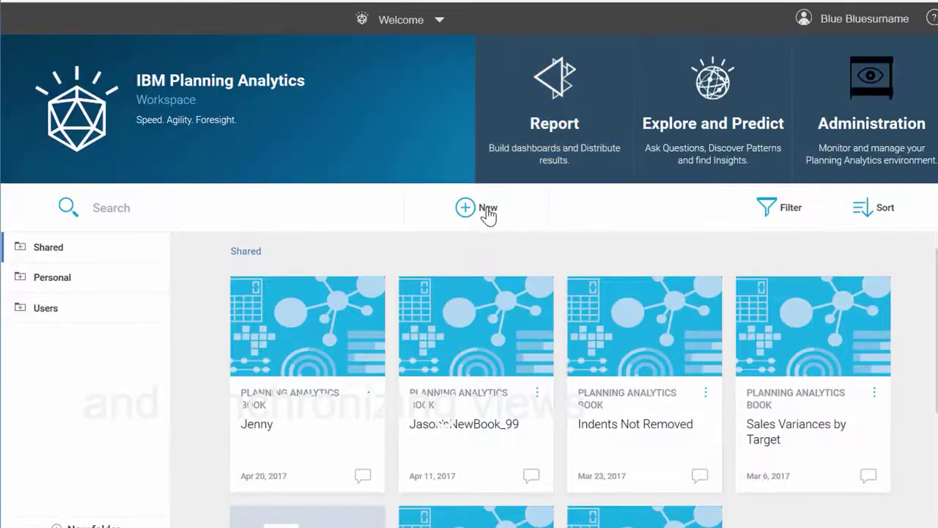
# - Create a blank new book from the Freeform template
pyautogui.click(486, 209)
pyautogui.scroll(-2, 489, 216)
pyautogui.click(532, 220)
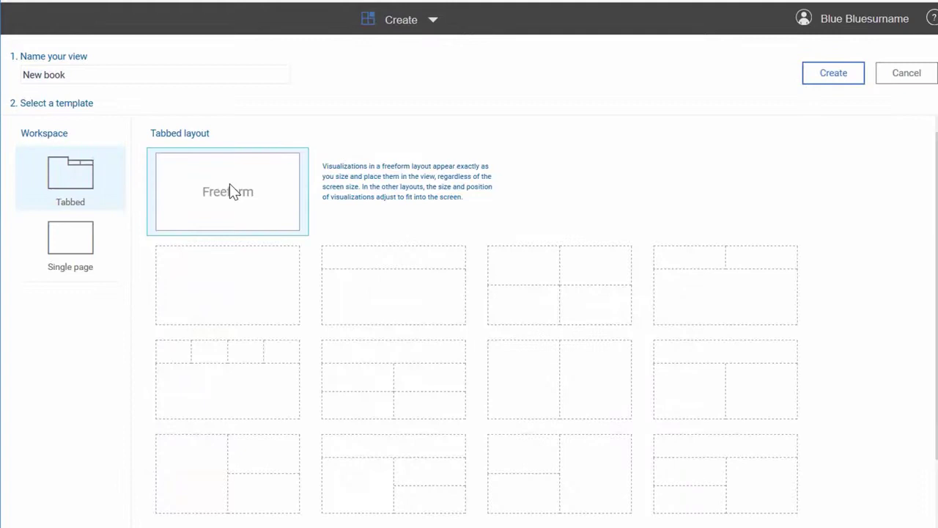
pyautogui.click(230, 185)
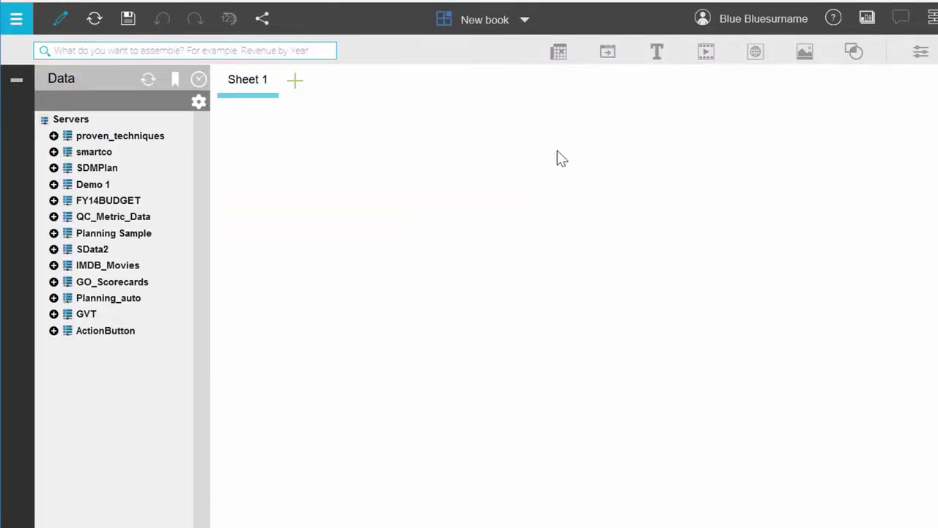
# - Expand GO_Scorecards > Cubes > marketing metrics cube > Views and drop View-Marketing onto Sheet 1 as a table
pyautogui.click(53, 283)
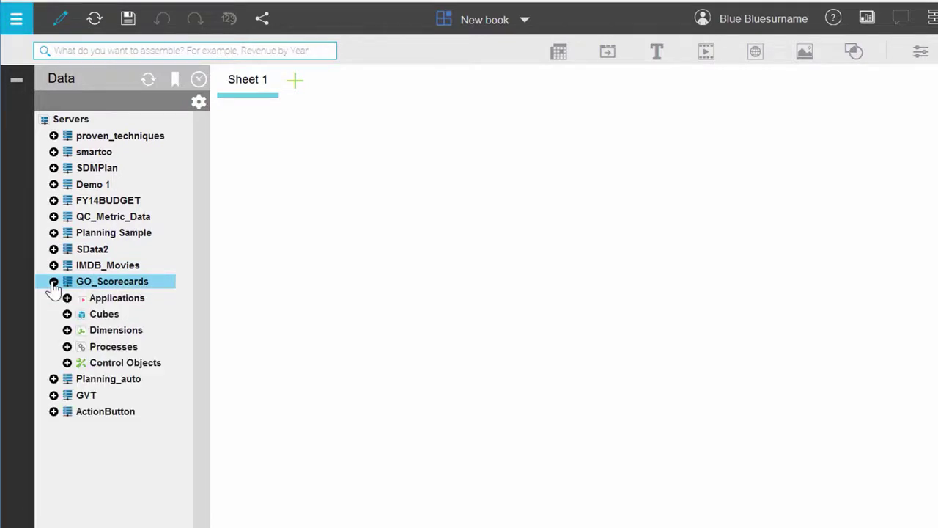
pyautogui.click(67, 315)
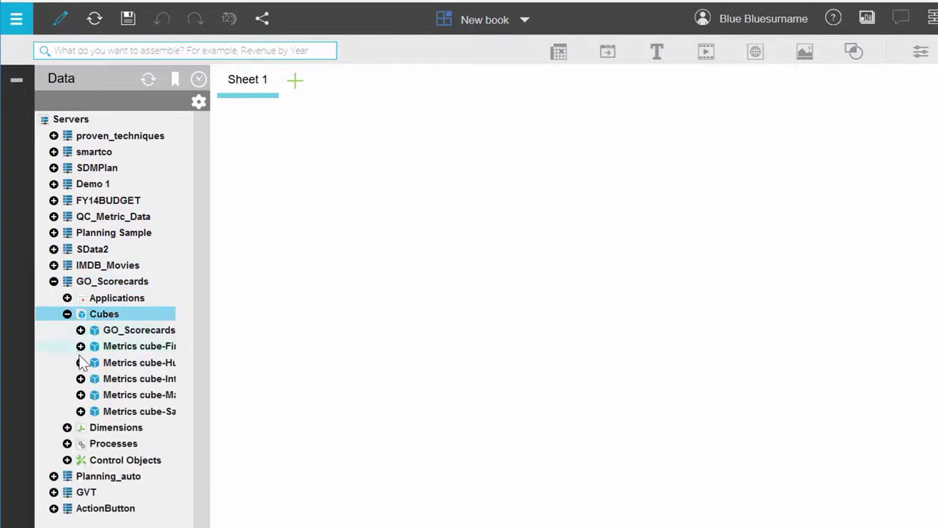
pyautogui.click(81, 396)
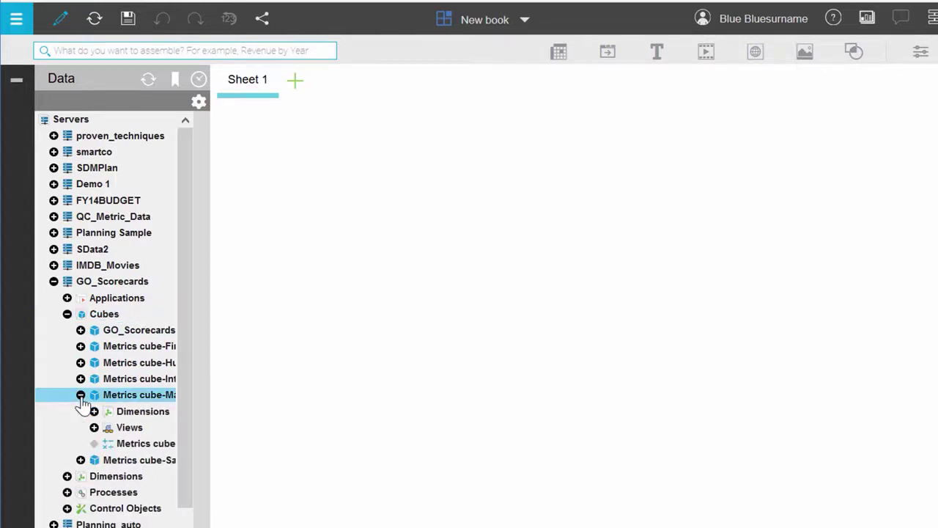
pyautogui.click(94, 427)
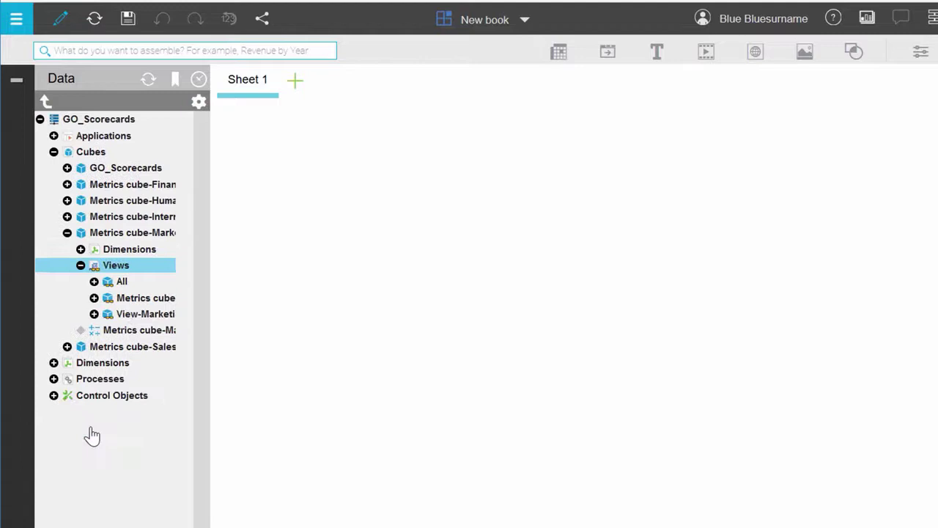
pyautogui.click(140, 314)
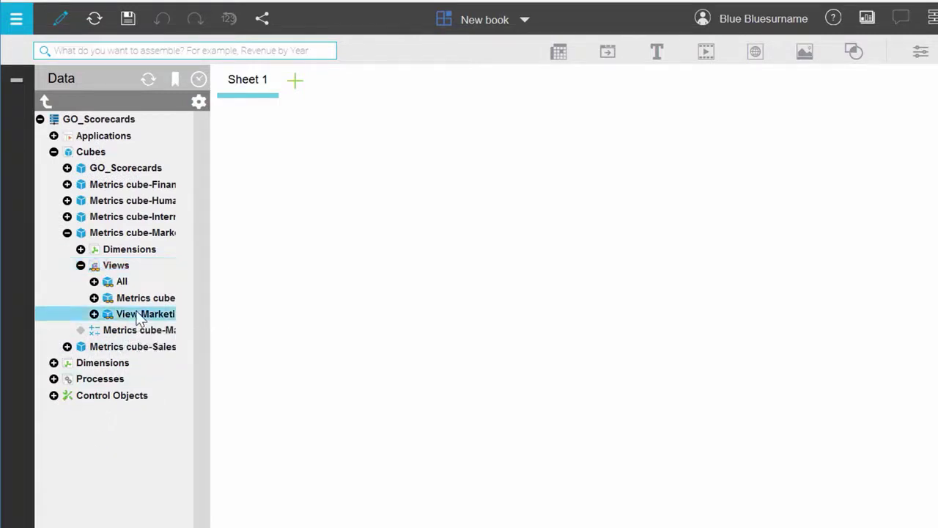
pyautogui.moveTo(136, 315); pyautogui.dragTo(294, 172)
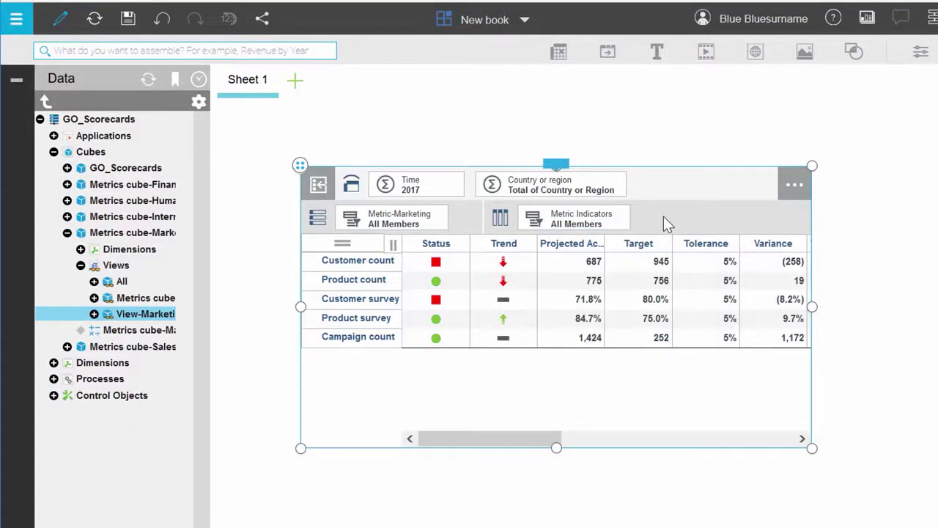
# - Replace the Metric Indicators column set with Status, Trend, Projected Actual, Target and Tolerance
pyautogui.click(610, 228)
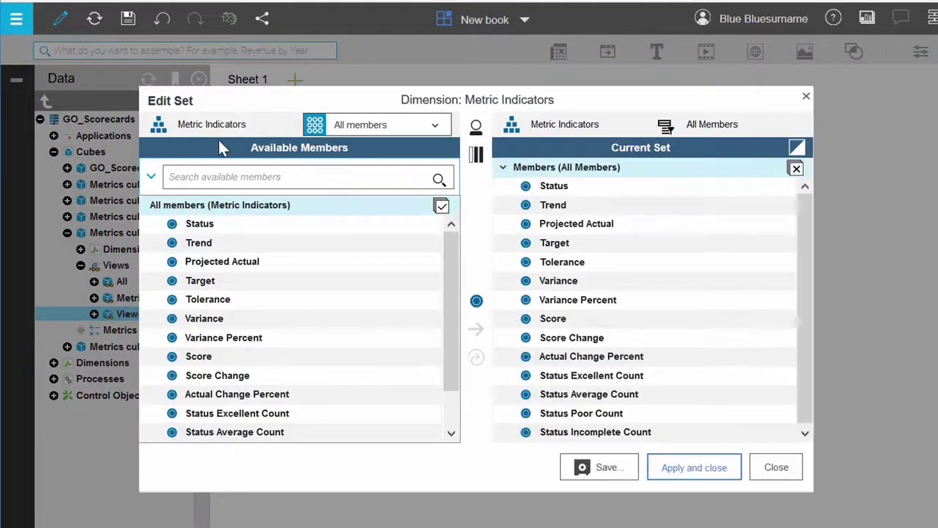
pyautogui.click(201, 226)
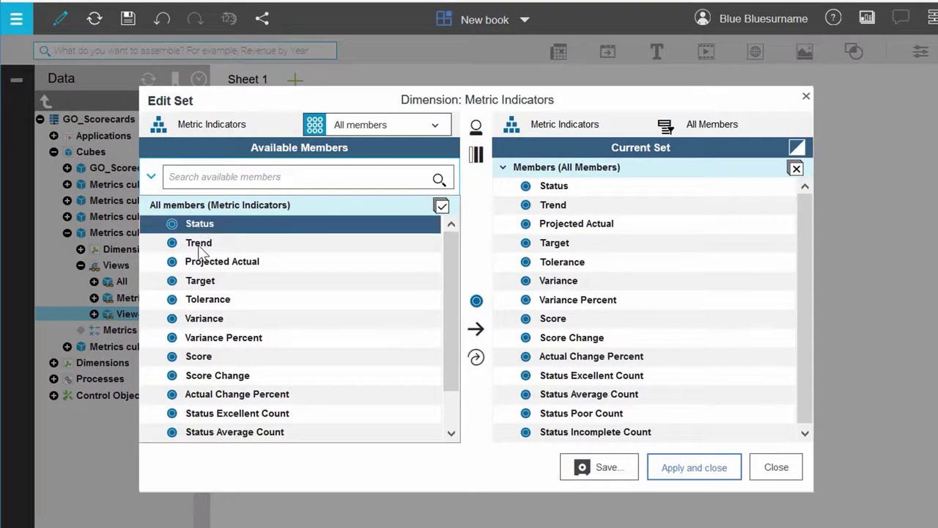
pyautogui.moveTo(200, 248); pyautogui.dragTo(203, 292)
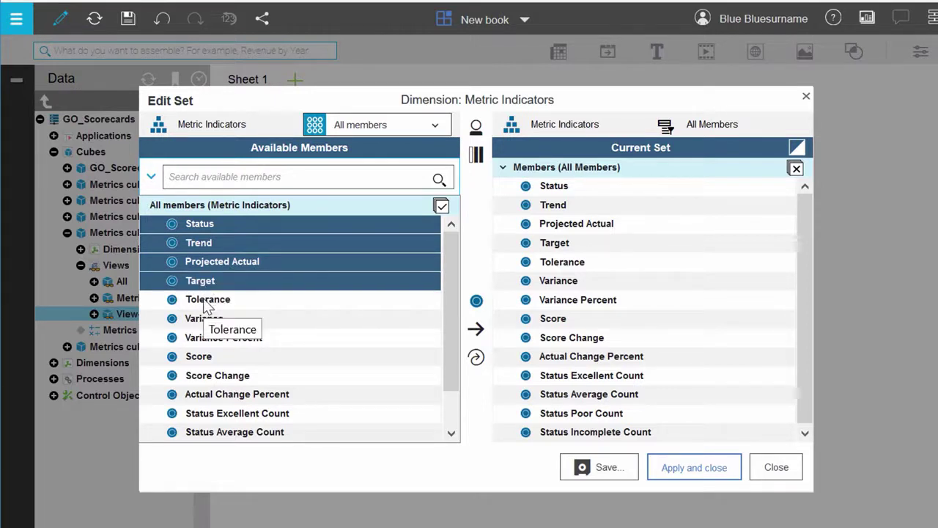
pyautogui.keyDown('ctrl'); pyautogui.click(207, 300); pyautogui.keyUp('ctrl')
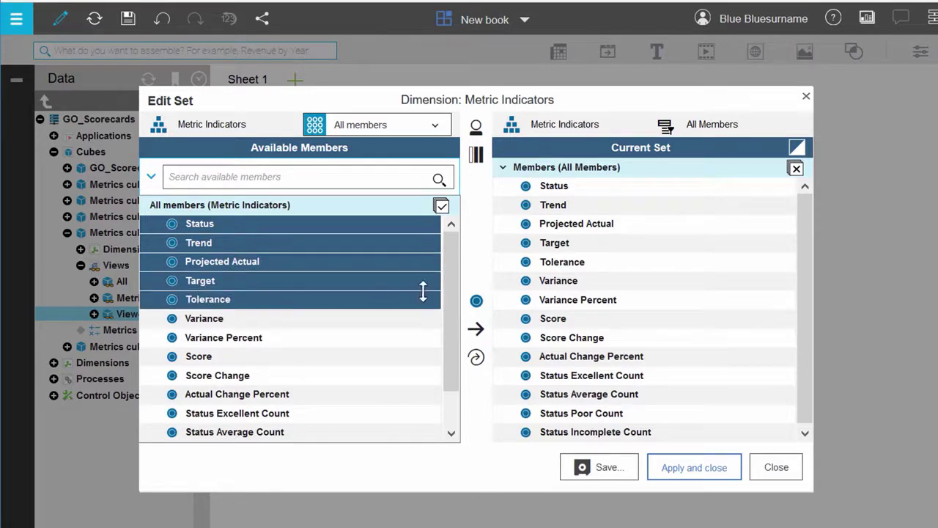
pyautogui.click(477, 359)
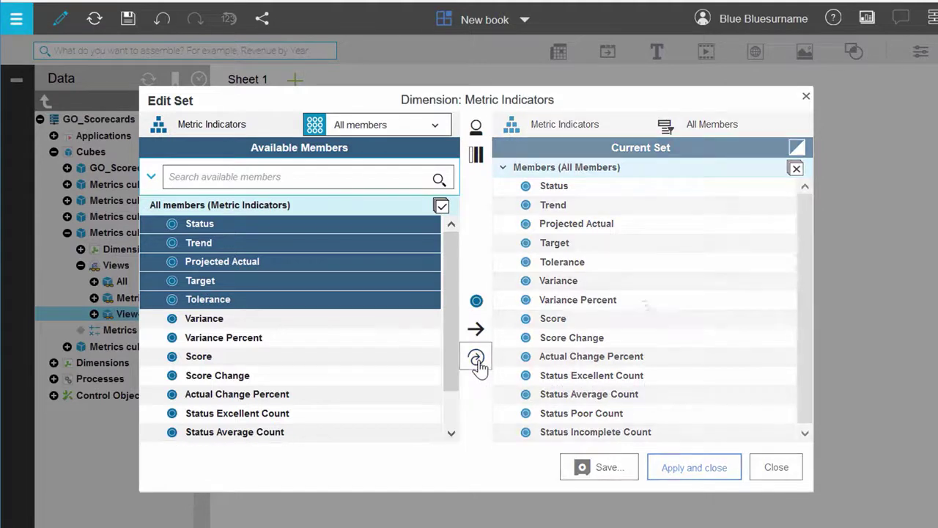
pyautogui.click(686, 469)
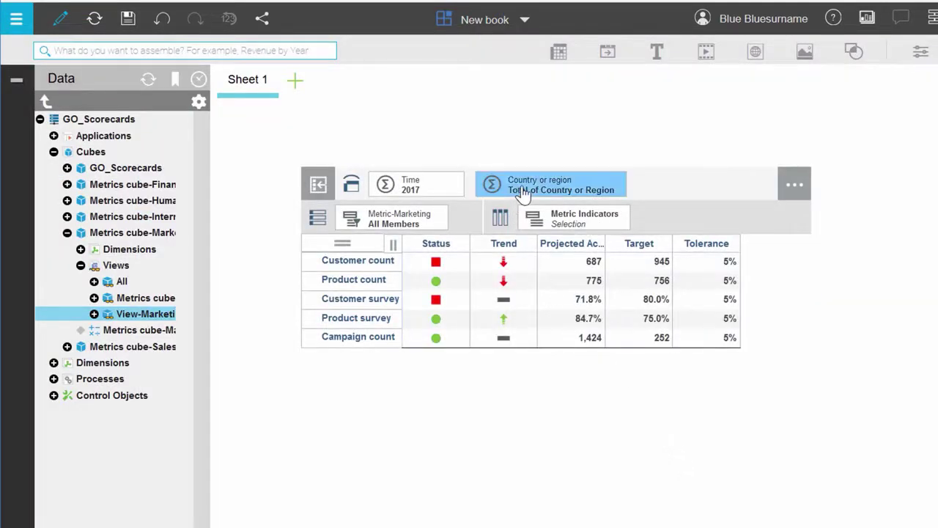
# - Duplicate the five-column scorecard table
pyautogui.click(641, 176)
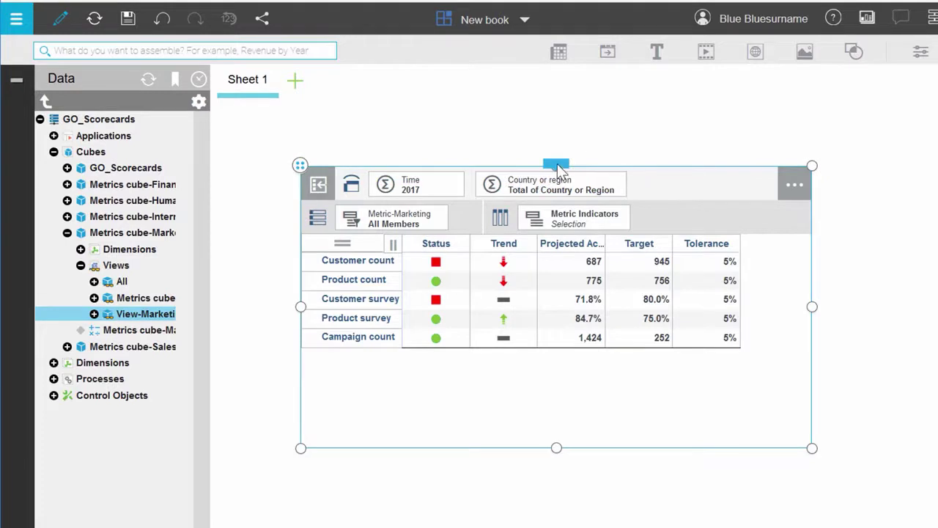
pyautogui.moveTo(557, 167)
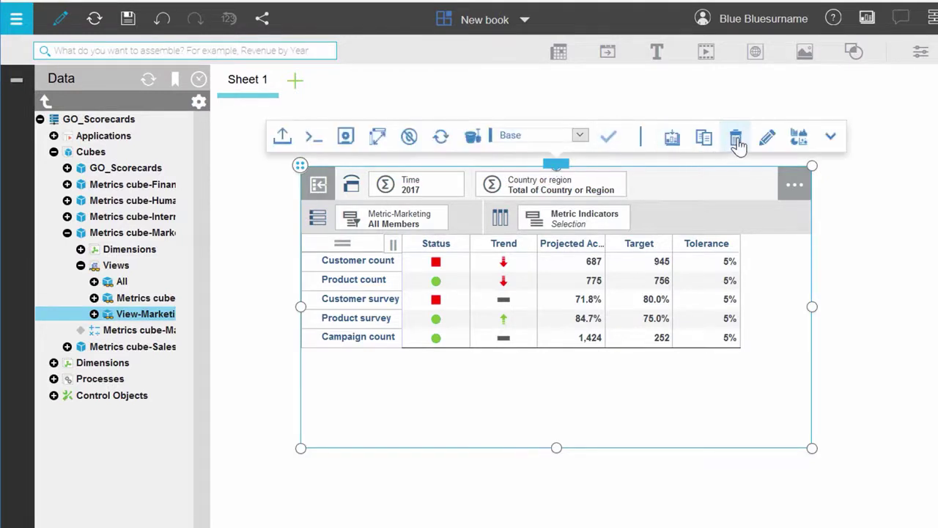
pyautogui.click(704, 143)
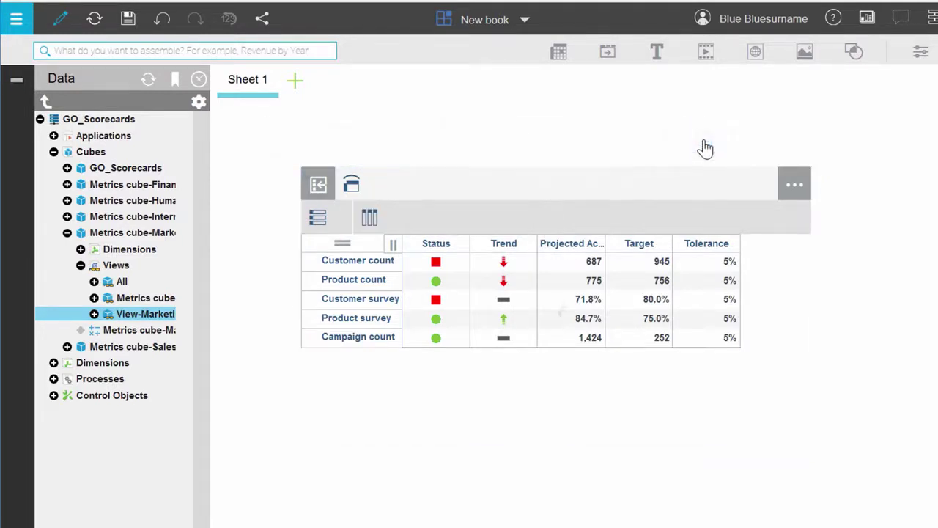
# - Move the original table to the top-left and the copy directly beneath it
pyautogui.click(706, 186)
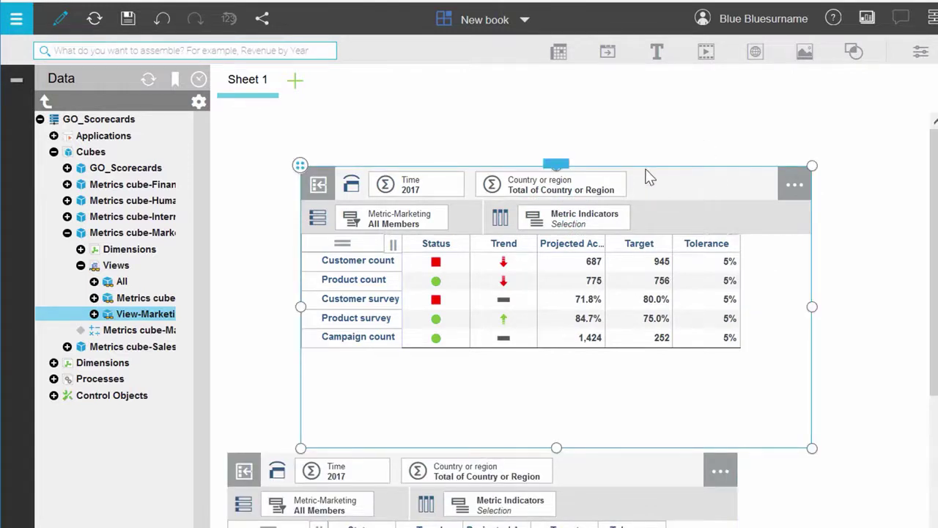
pyautogui.moveTo(614, 162); pyautogui.dragTo(530, 100)
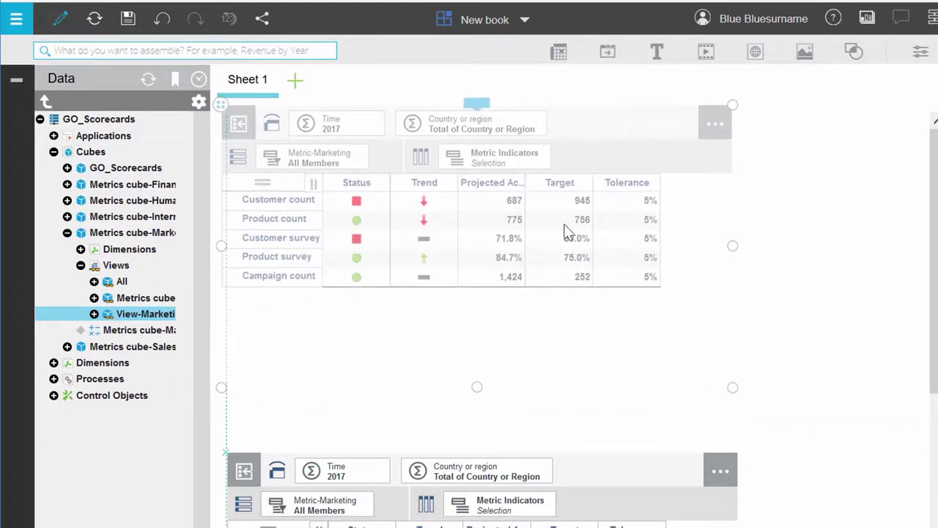
pyautogui.click(590, 475)
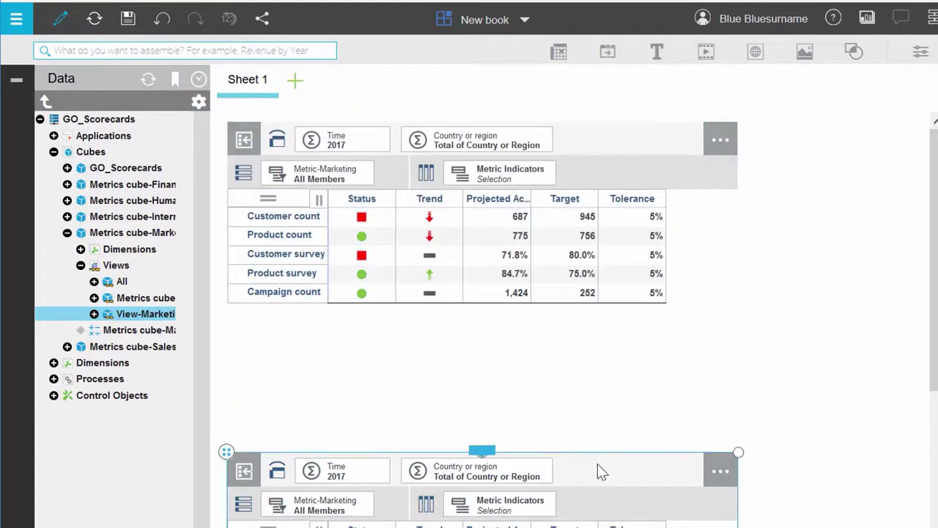
pyautogui.moveTo(597, 449); pyautogui.dragTo(593, 323)
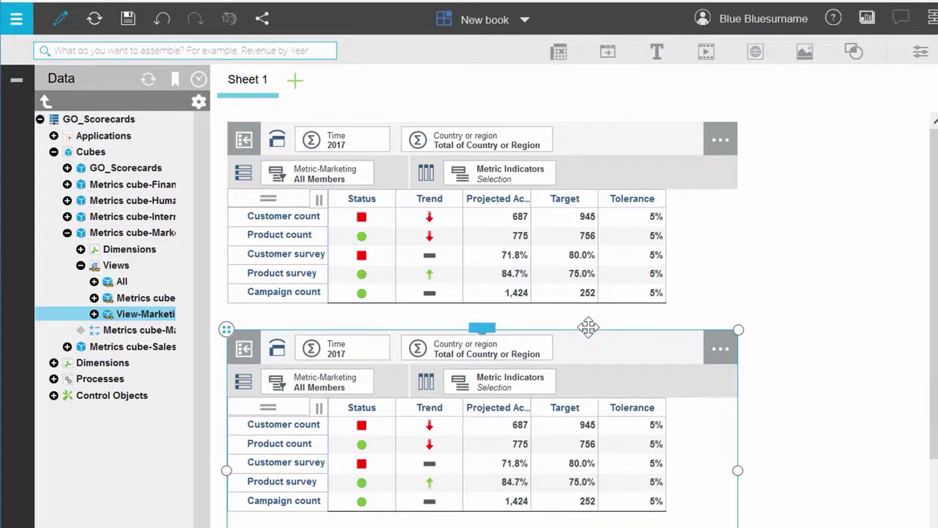
# - Change the lower table's visualization to an Impacts diagram
pyautogui.click(481, 329)
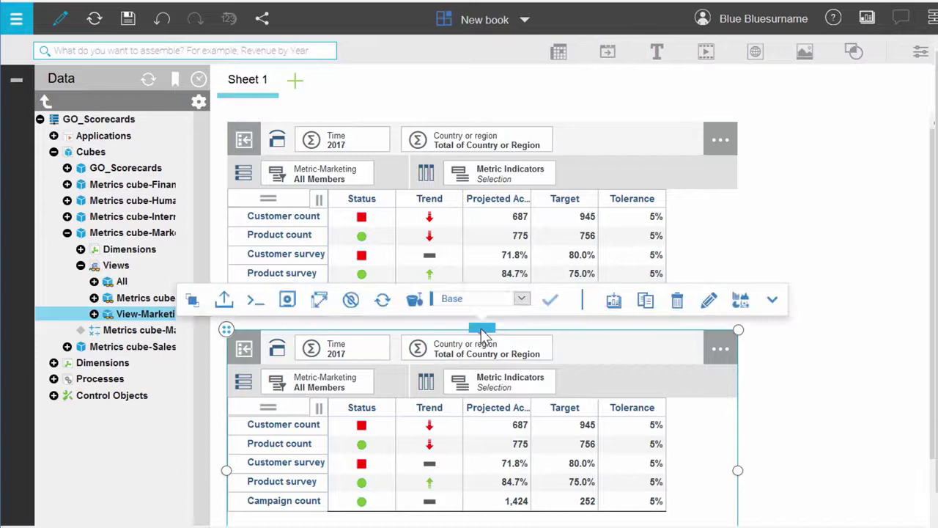
pyautogui.click(739, 302)
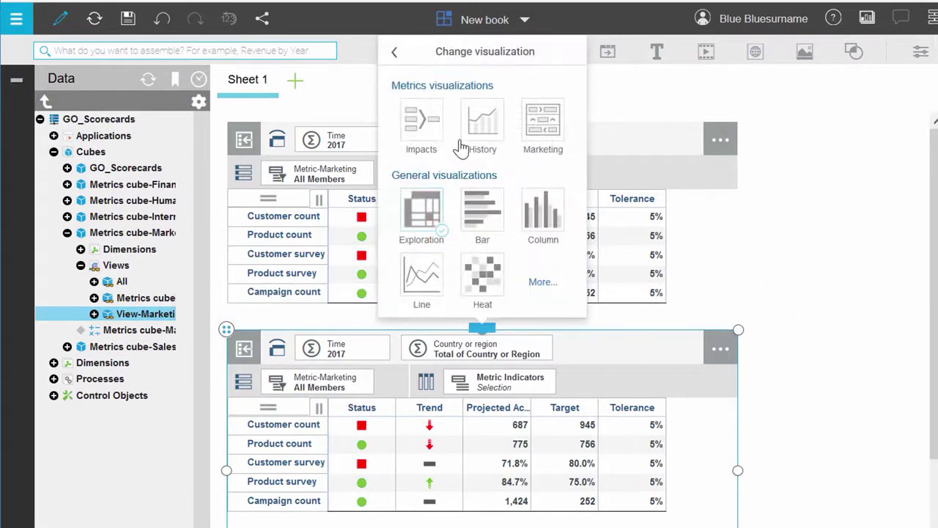
pyautogui.click(436, 129)
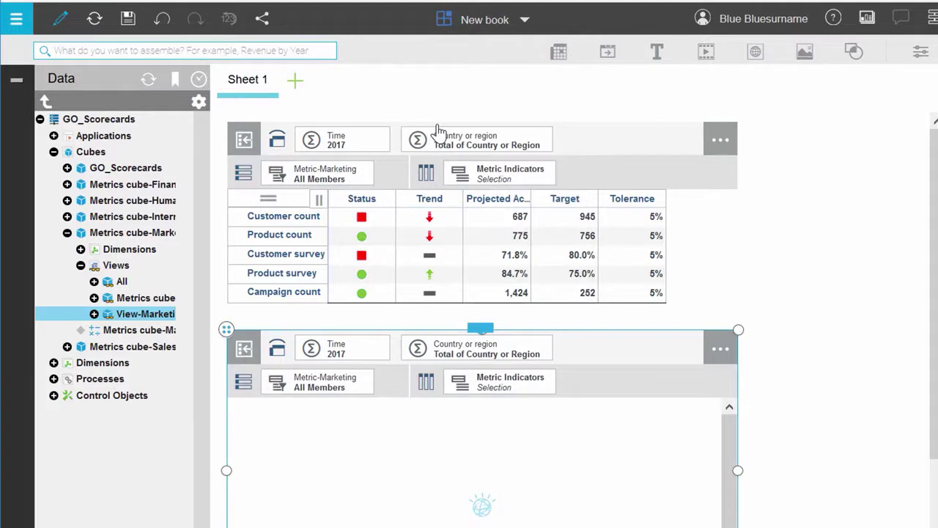
# - Collapse the diagram's dimension header rows and deselect the widget
pyautogui.click(482, 334)
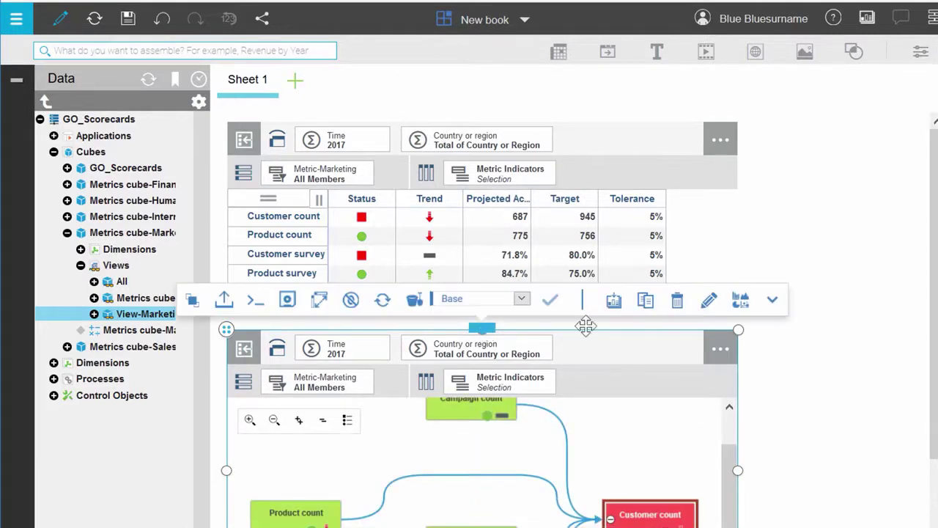
pyautogui.click(774, 301)
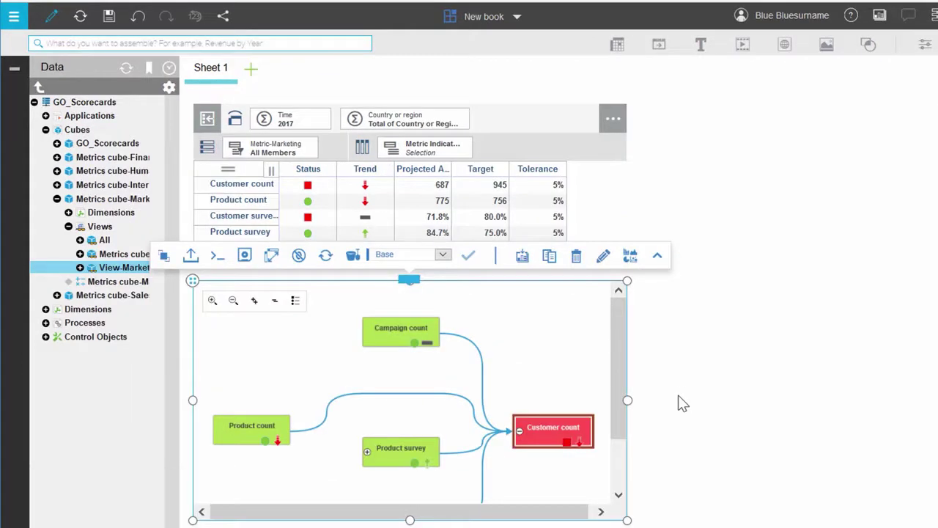
pyautogui.click(654, 370)
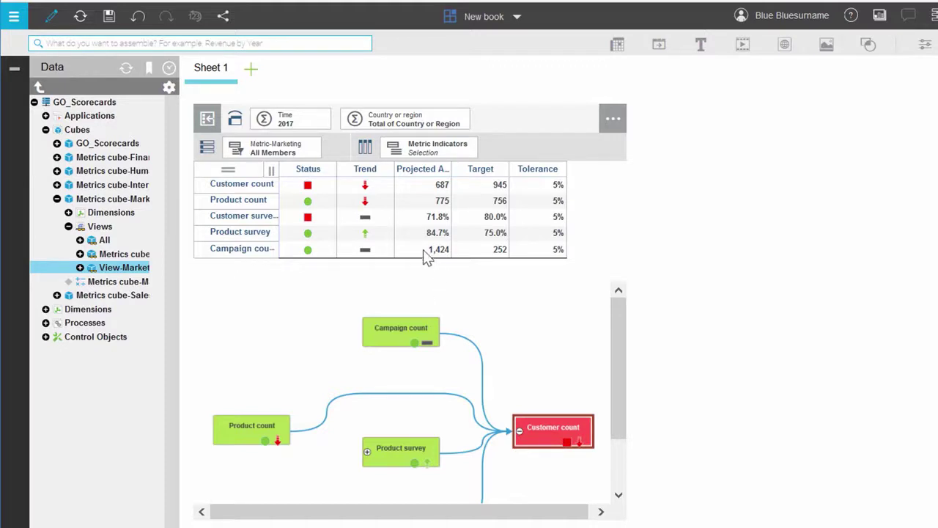
# - Turn on Synchronize dimensions for the impact diagram in the Cube View Properties Synchronize settings
pyautogui.click(526, 122)
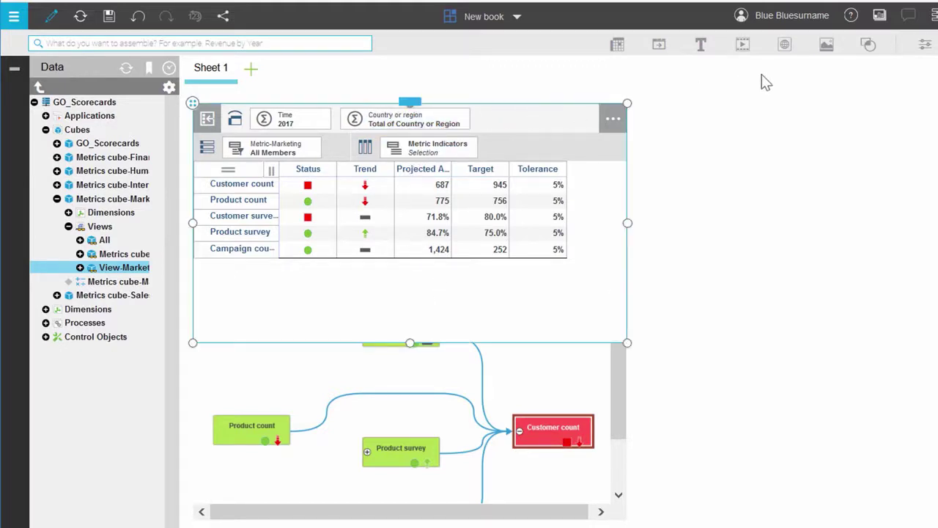
pyautogui.click(926, 46)
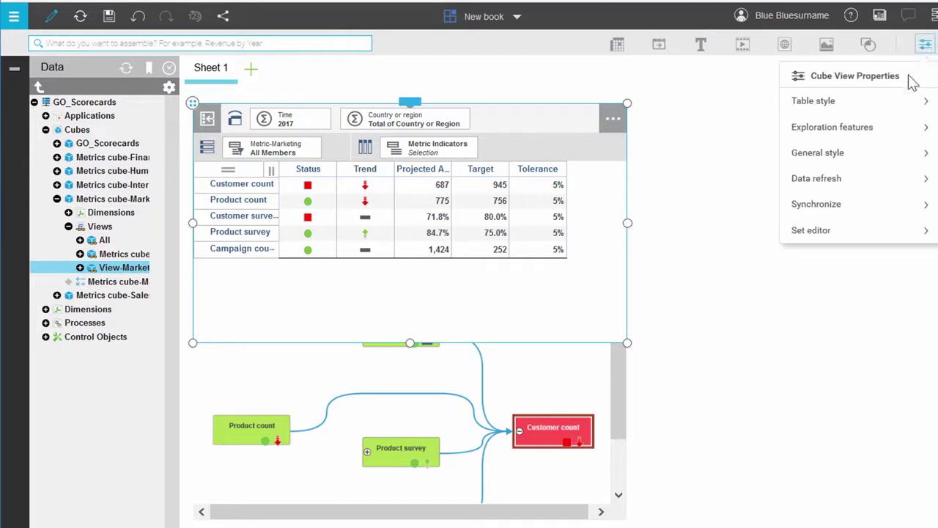
pyautogui.click(817, 205)
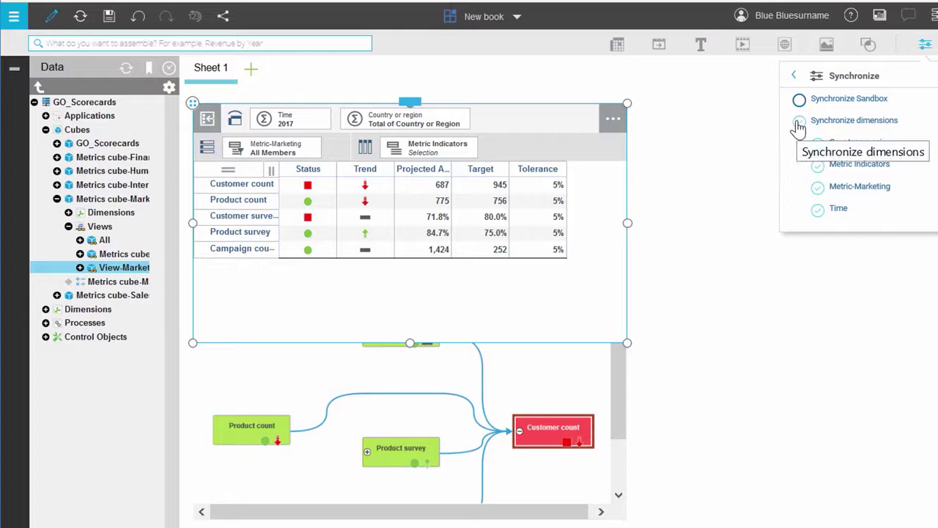
pyautogui.click(549, 389)
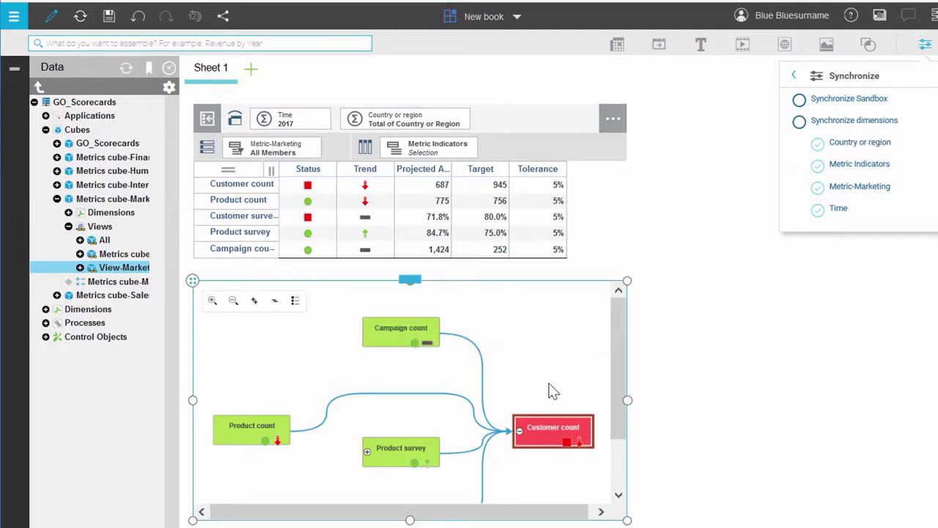
pyautogui.click(799, 122)
pyautogui.click(924, 47)
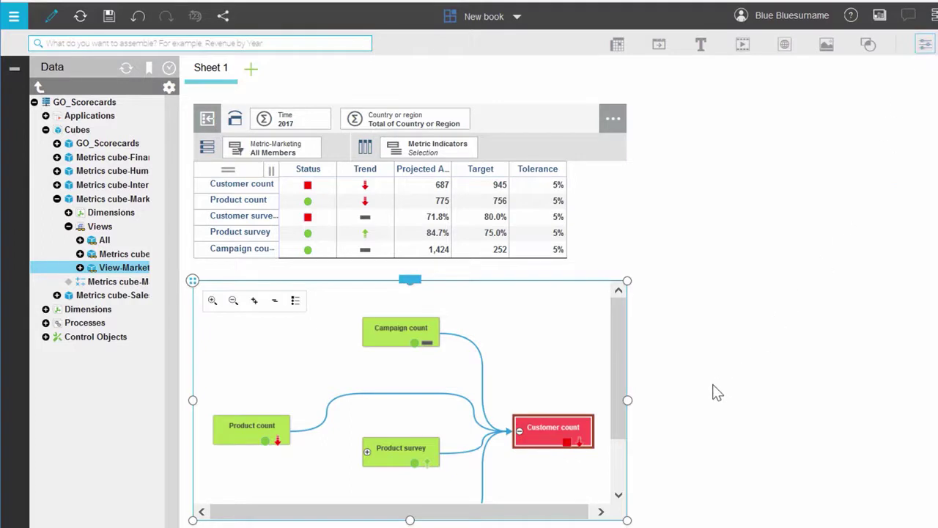
# - Change Customer count's projected actual from 687 to 4000, check the diagram, then undo
pyautogui.click(440, 188)
pyautogui.click(440, 187)
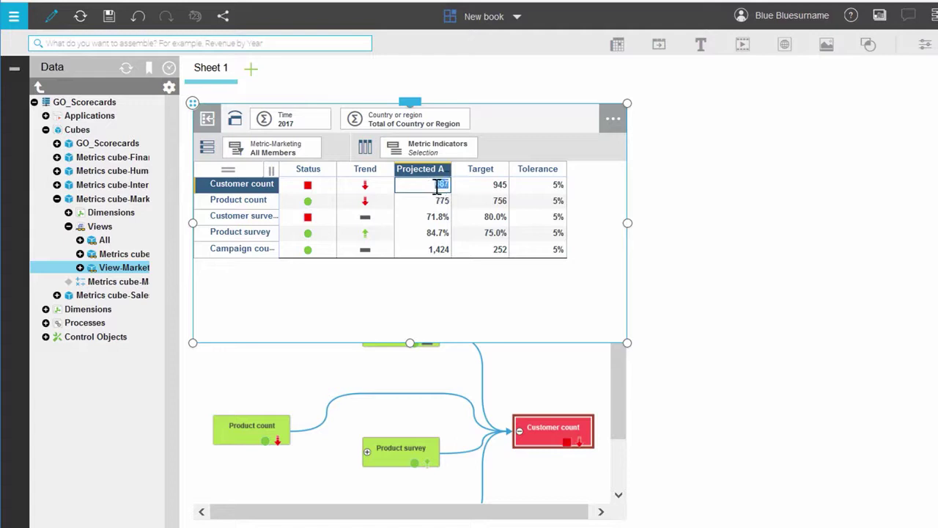
pyautogui.write('4000')
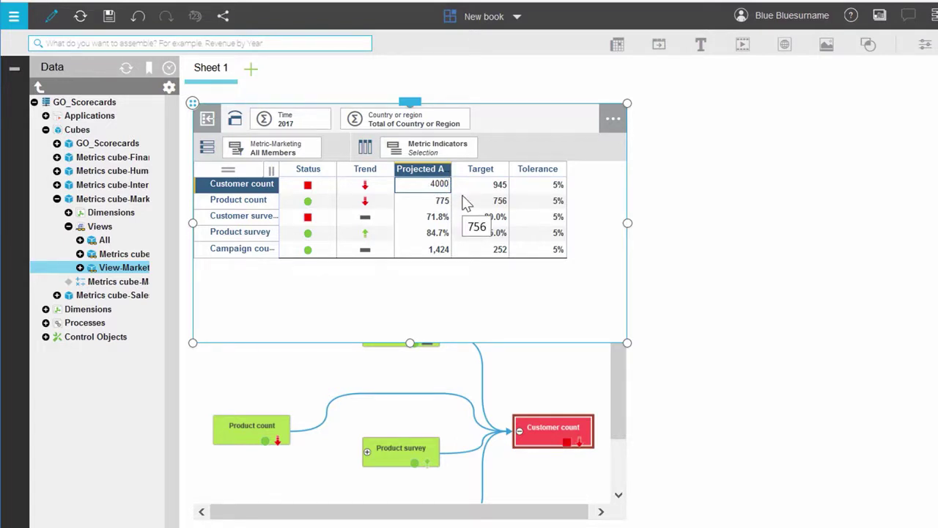
pyautogui.press('Return')
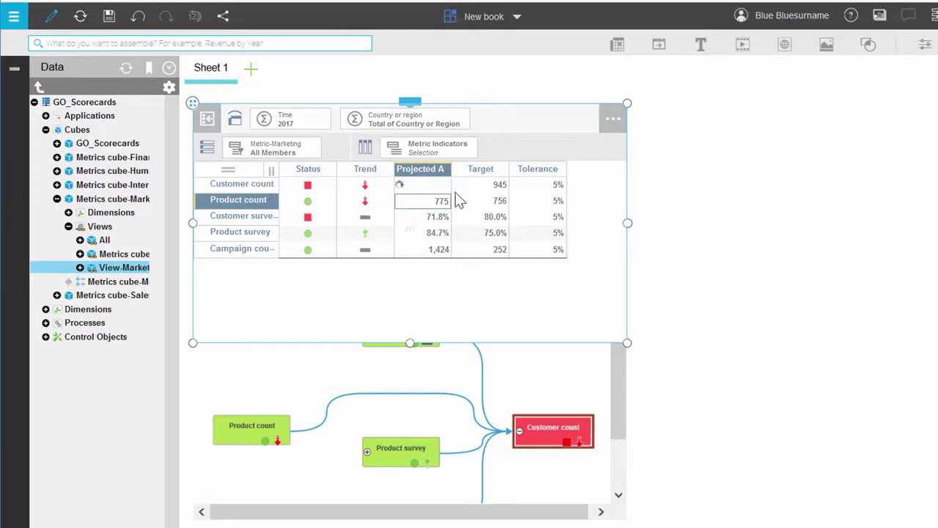
pyautogui.click(623, 420)
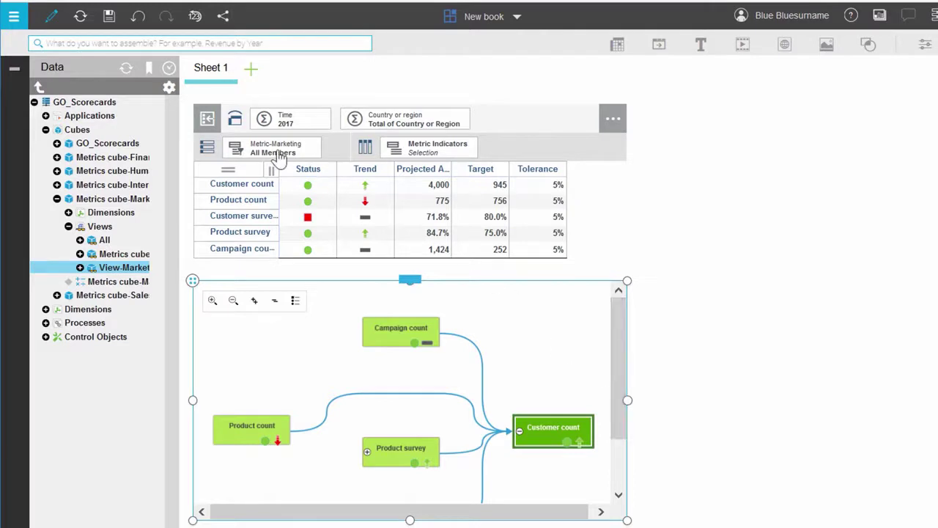
pyautogui.click(138, 16)
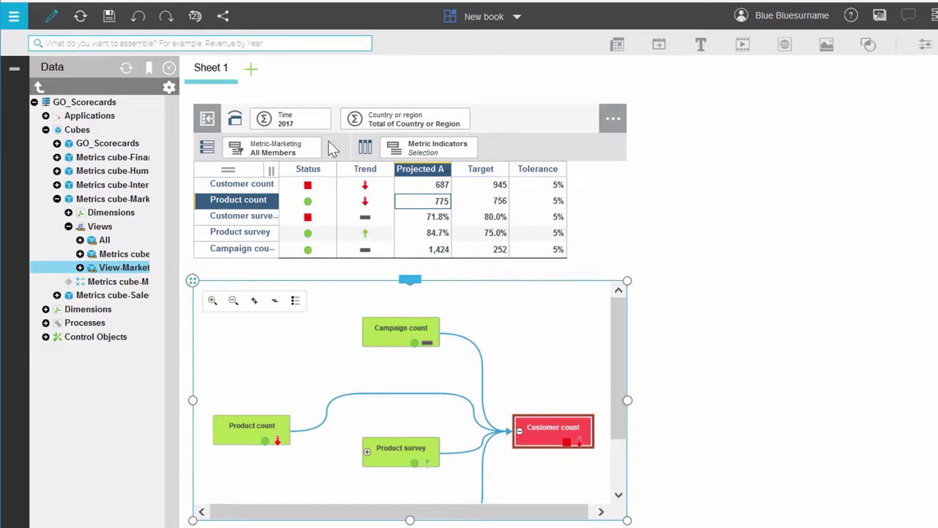
# - Open the Time 2017 member dropdown on the scorecard table's overview bar
pyautogui.click(310, 127)
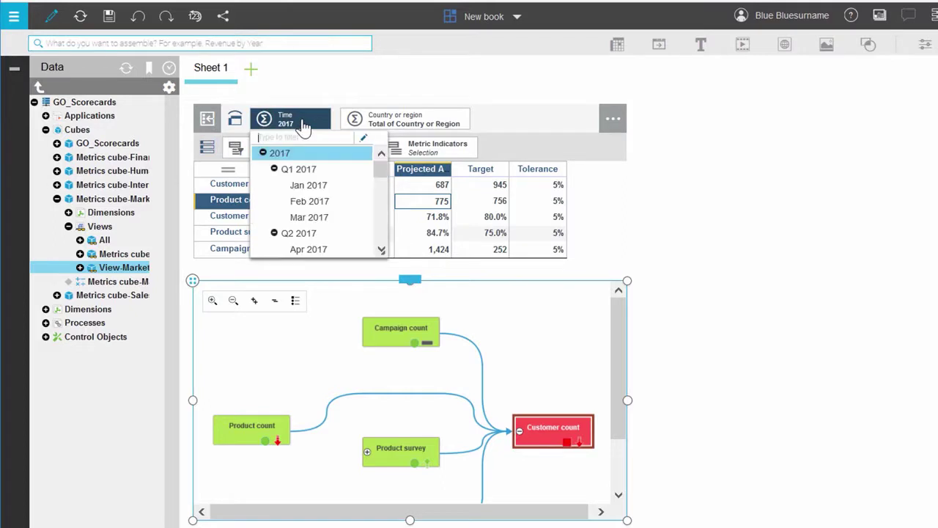